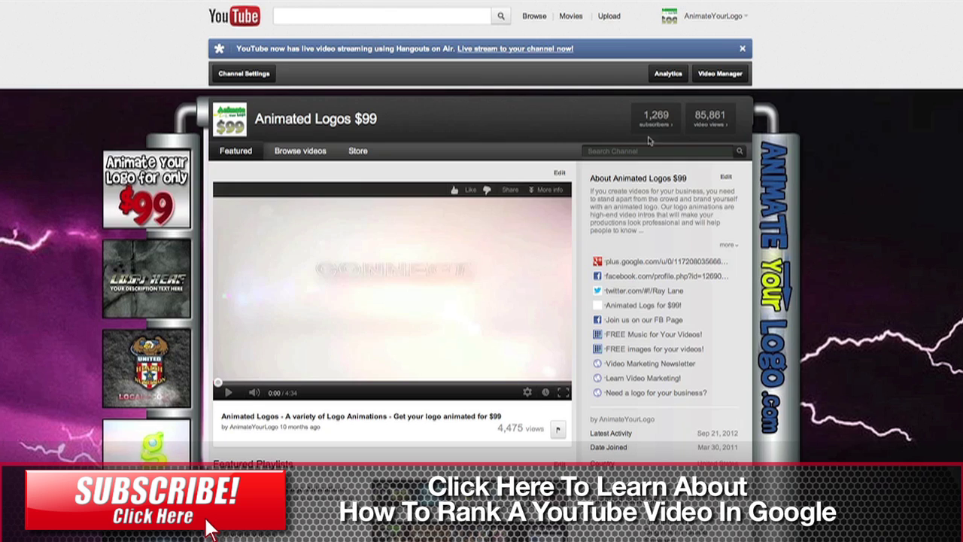
Set the channel's featured video to "Animated logo for Animate Your Logo - Get Your LOGO ANIMATED for $99!" and apply the change
click(745, 22)
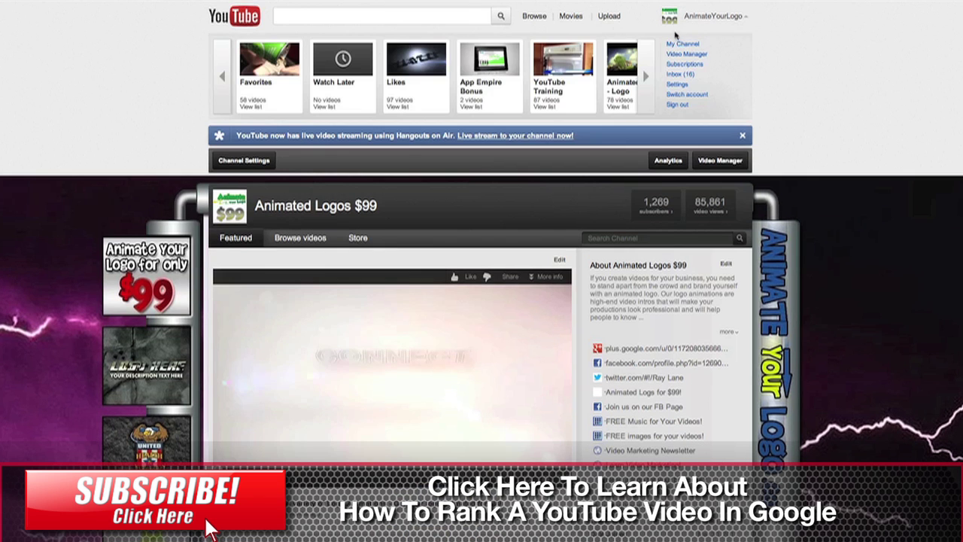
scroll(632, 223, down, 3)
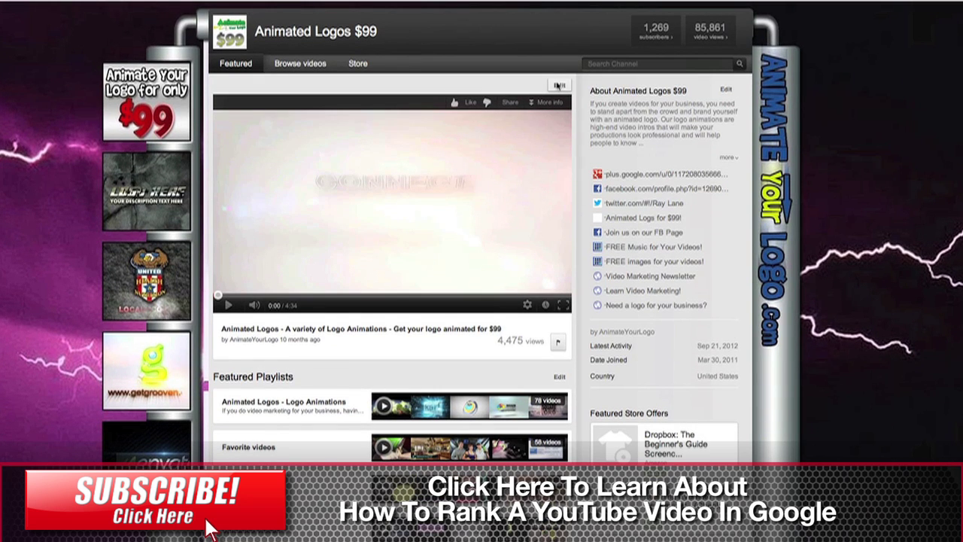
click(560, 86)
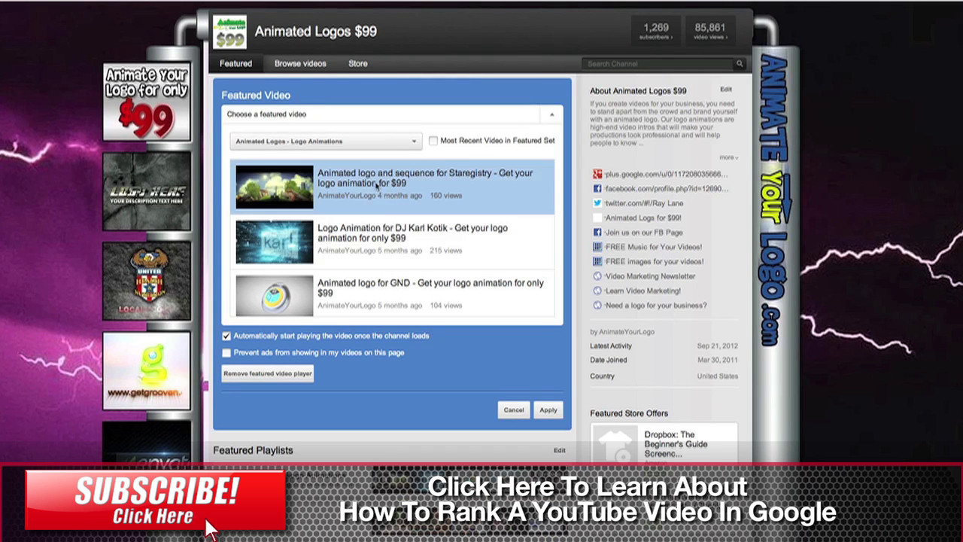
scroll(384, 213, down, 10)
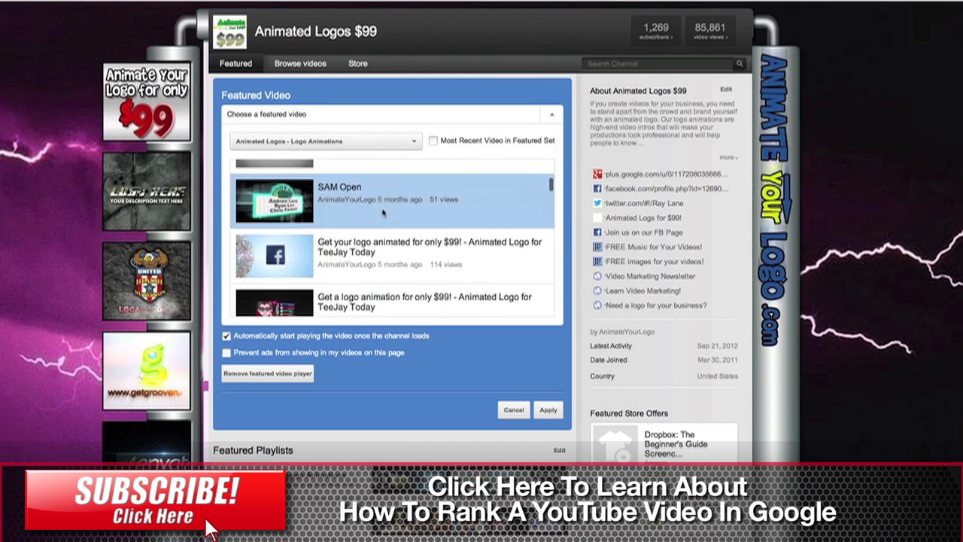
scroll(382, 213, down, 10)
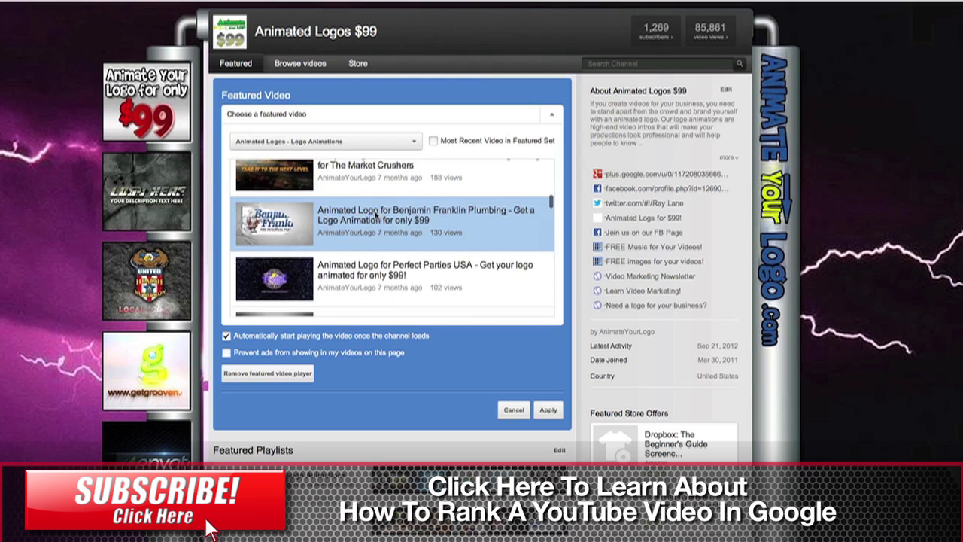
scroll(374, 216, down, 5)
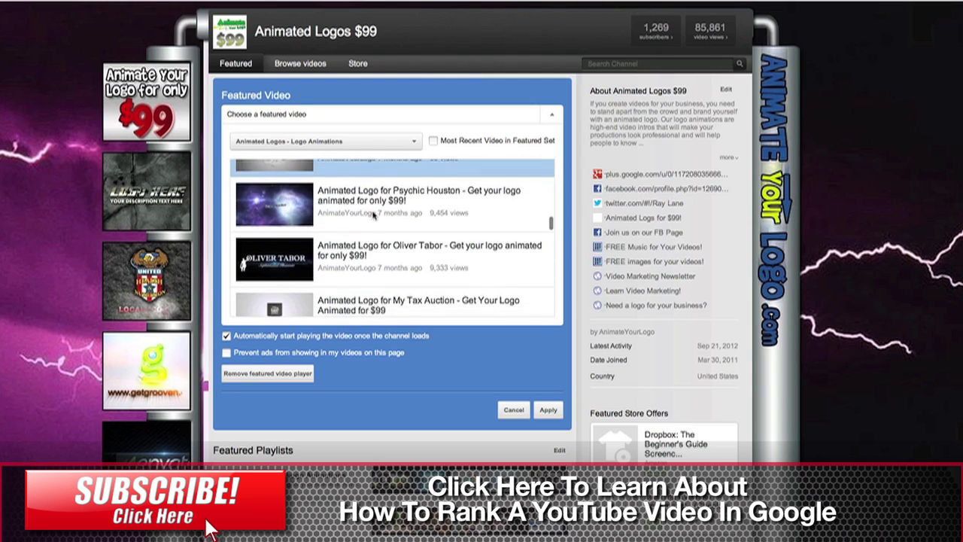
scroll(372, 216, down, 8)
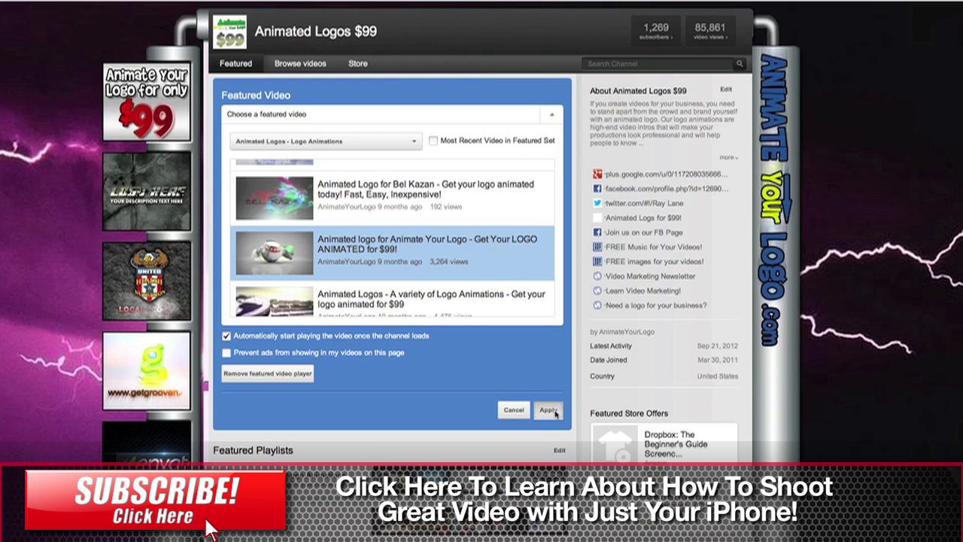
click(549, 411)
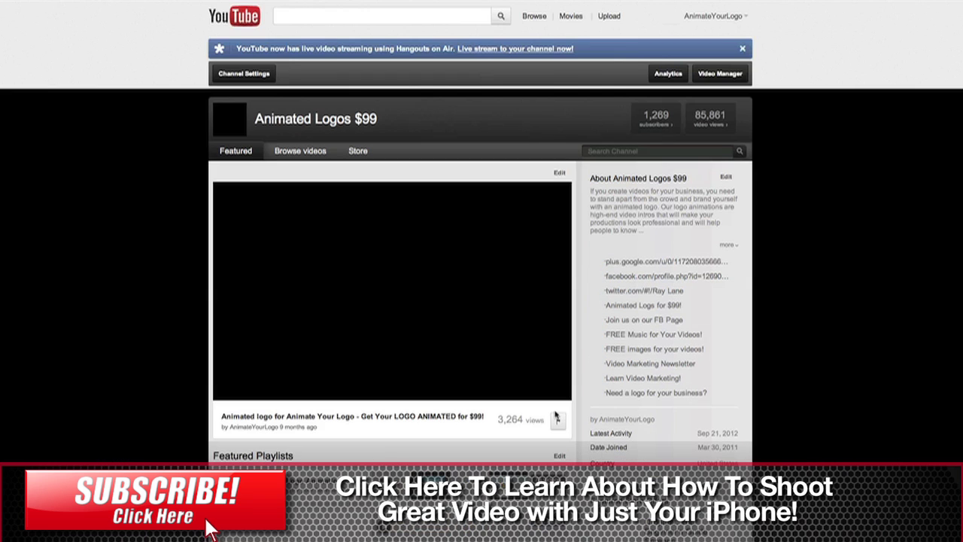
Open the channel settings and review the appearance, information and tab options, including the channel preview
scroll(453, 361, down, 2)
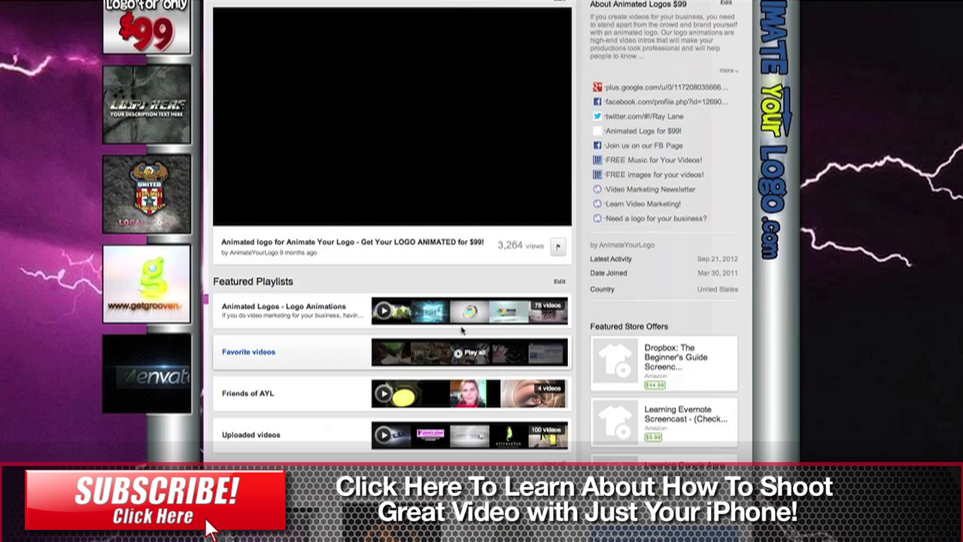
scroll(413, 314, up, 1)
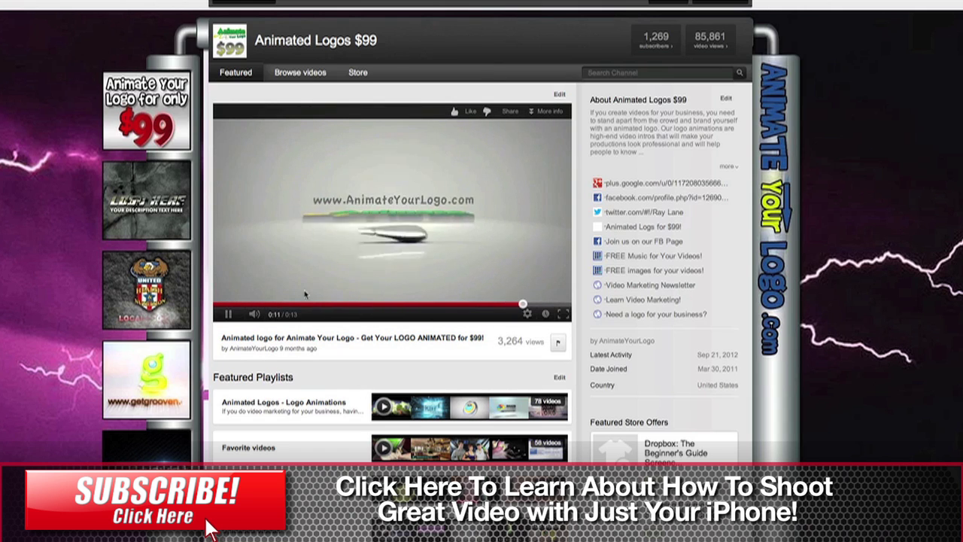
scroll(306, 289, up, 1)
scroll(306, 289, up, 2)
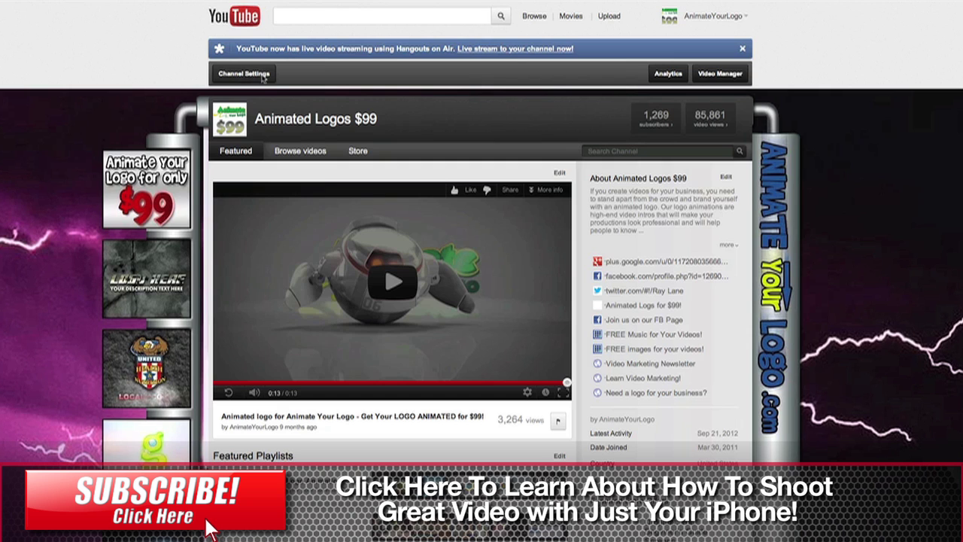
click(262, 77)
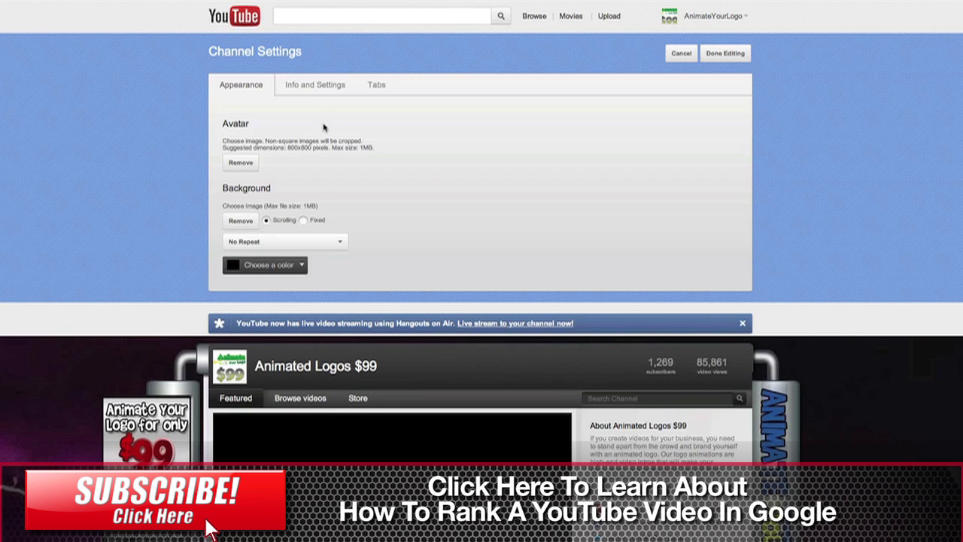
click(320, 86)
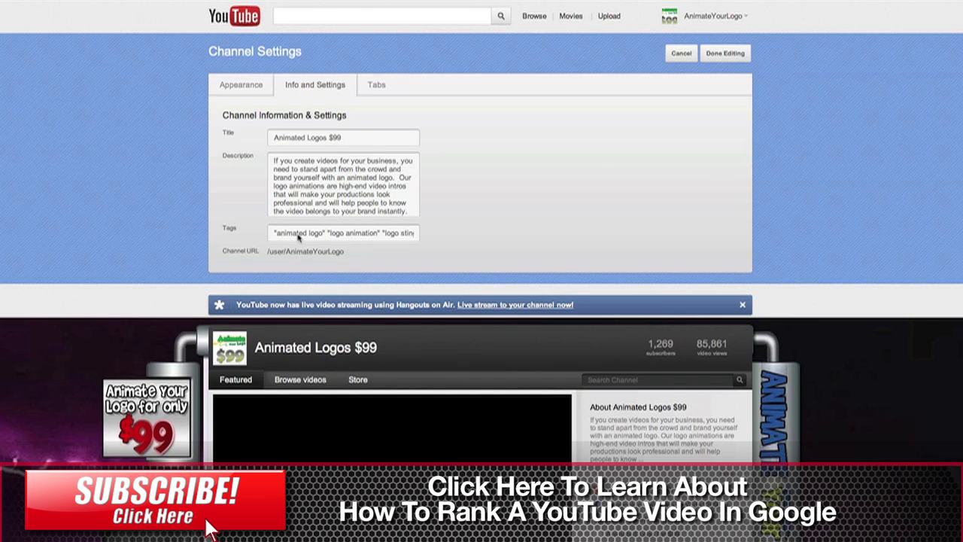
click(377, 86)
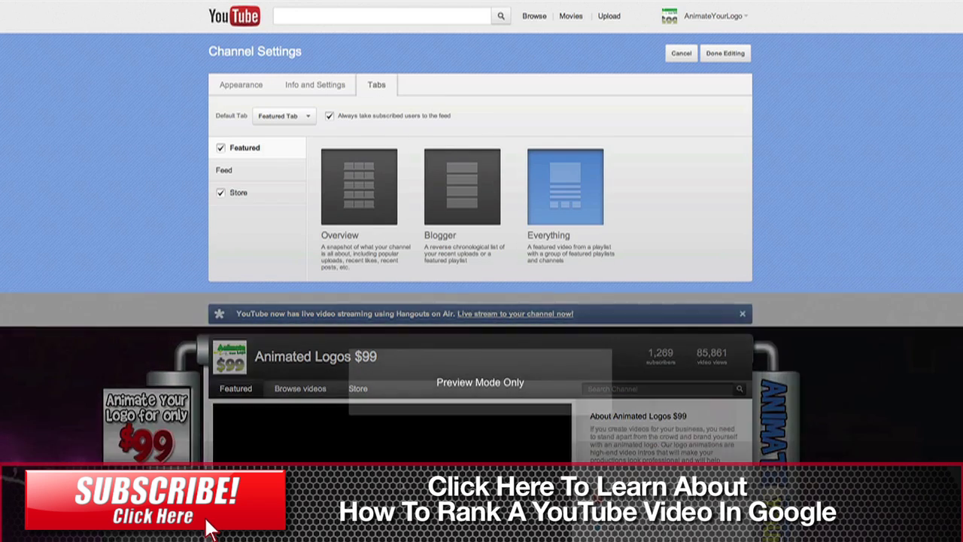
scroll(243, 450, down, 2)
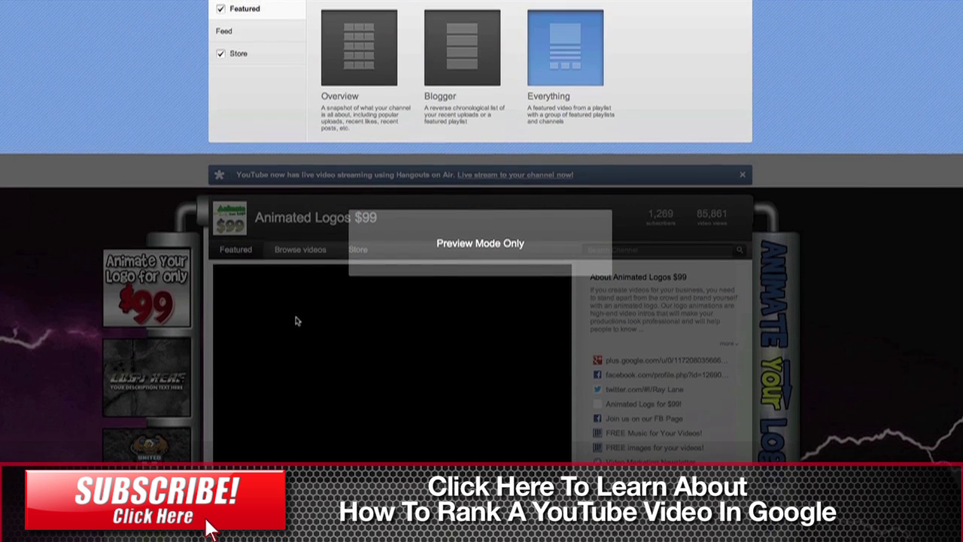
scroll(296, 320, up, 2)
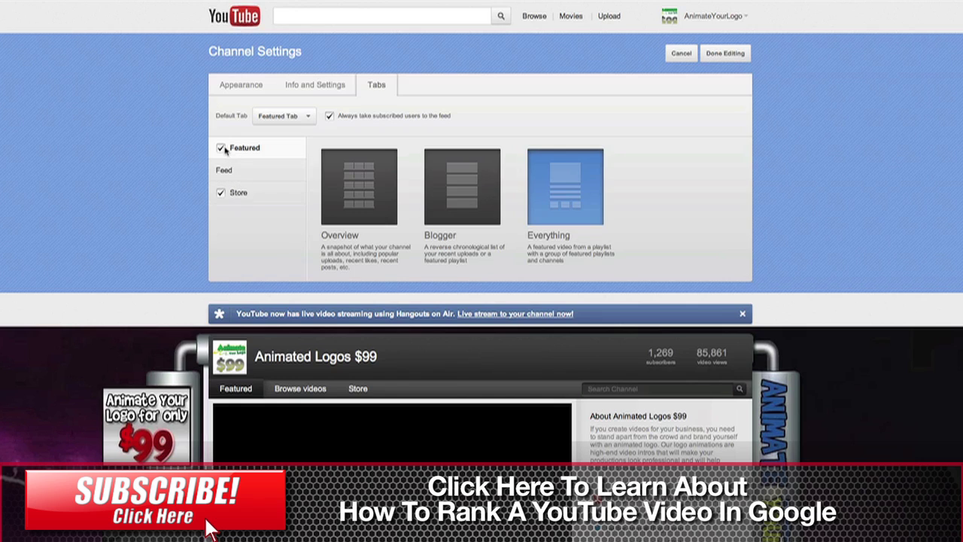
Toggle the Featured tab off and back on, and choose Featured Tab as the channel's default tab
click(221, 148)
click(222, 148)
click(305, 117)
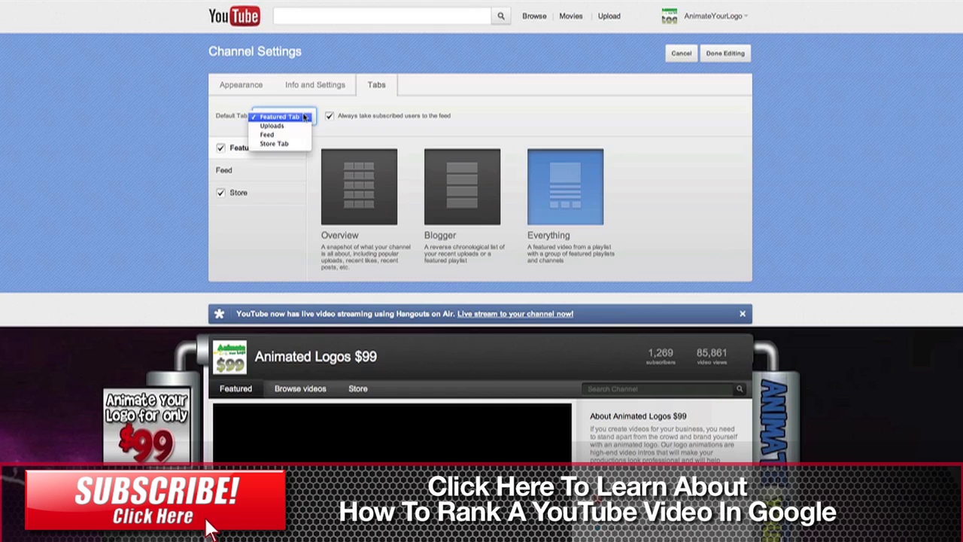
click(288, 117)
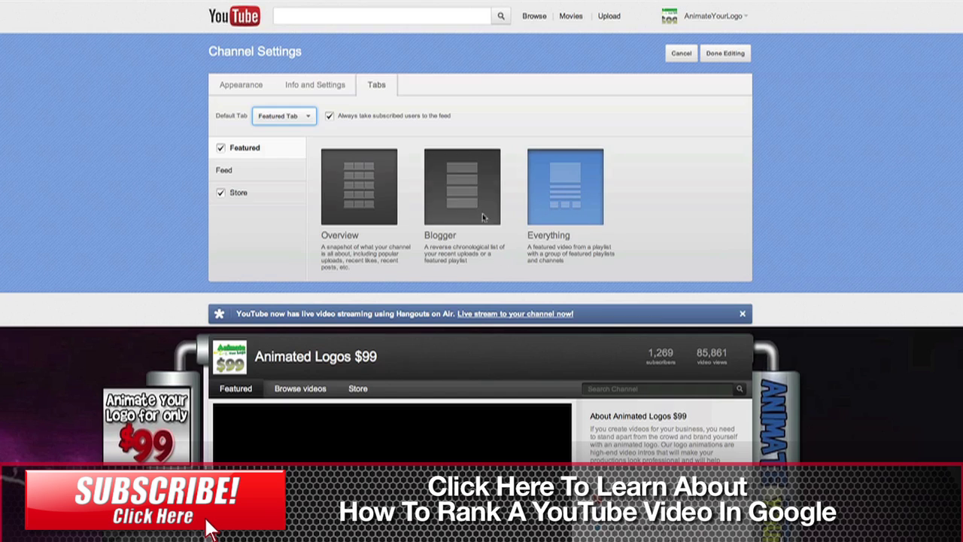
Try the Blogger template for the Featured tab and look through its channel preview
click(465, 190)
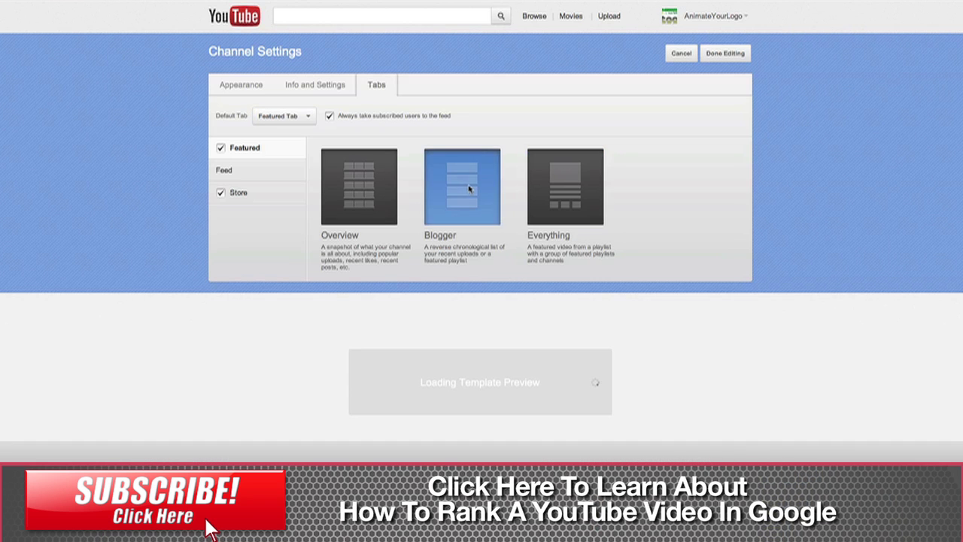
scroll(262, 420, down, 1)
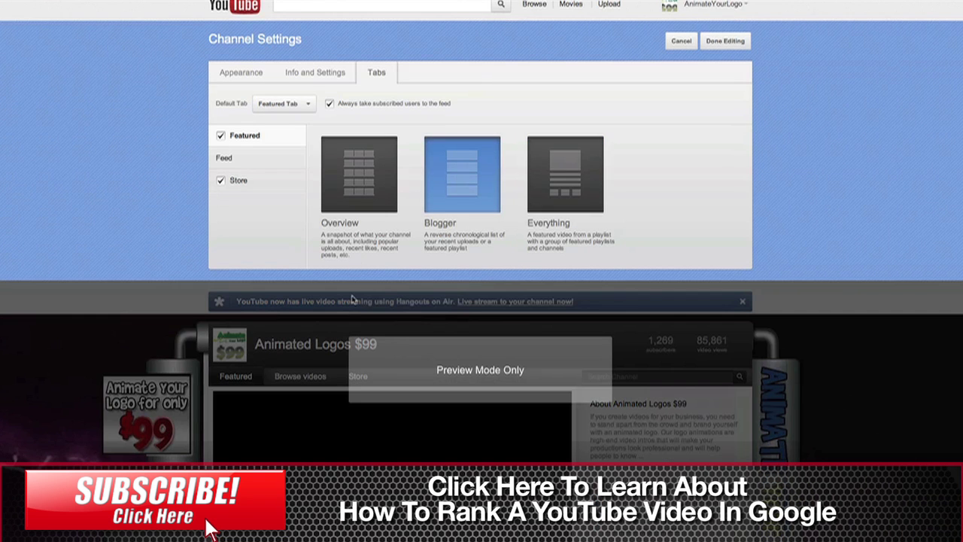
scroll(262, 420, down, 5)
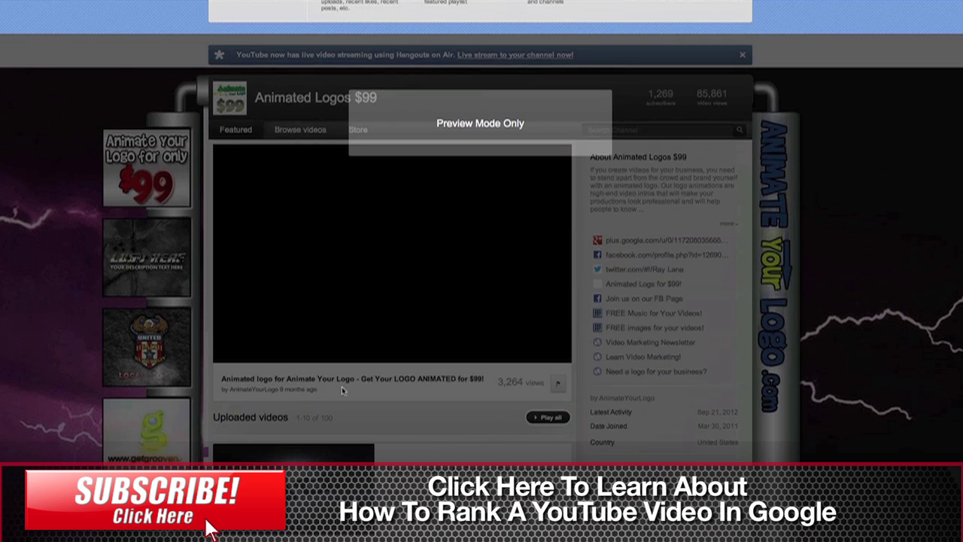
scroll(349, 369, down, 10)
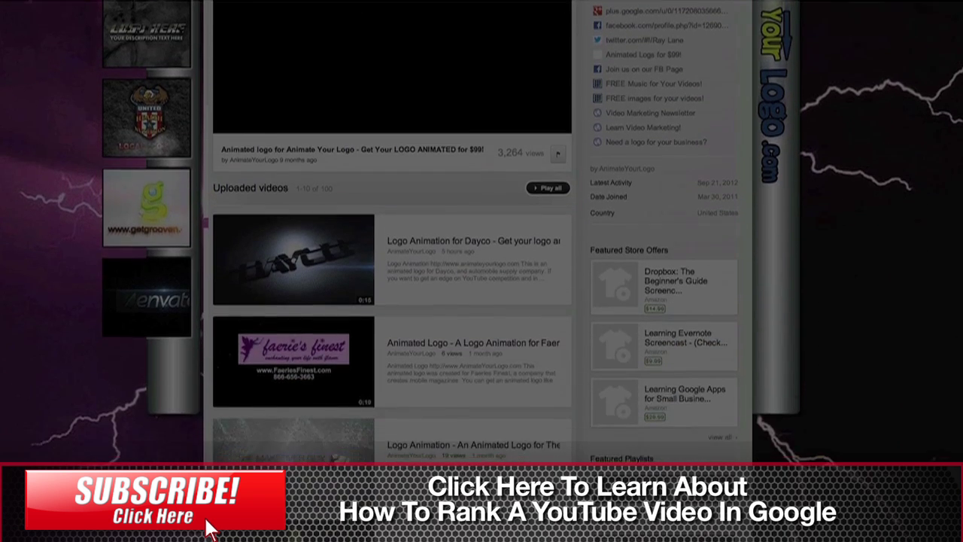
scroll(328, 335, down, 7)
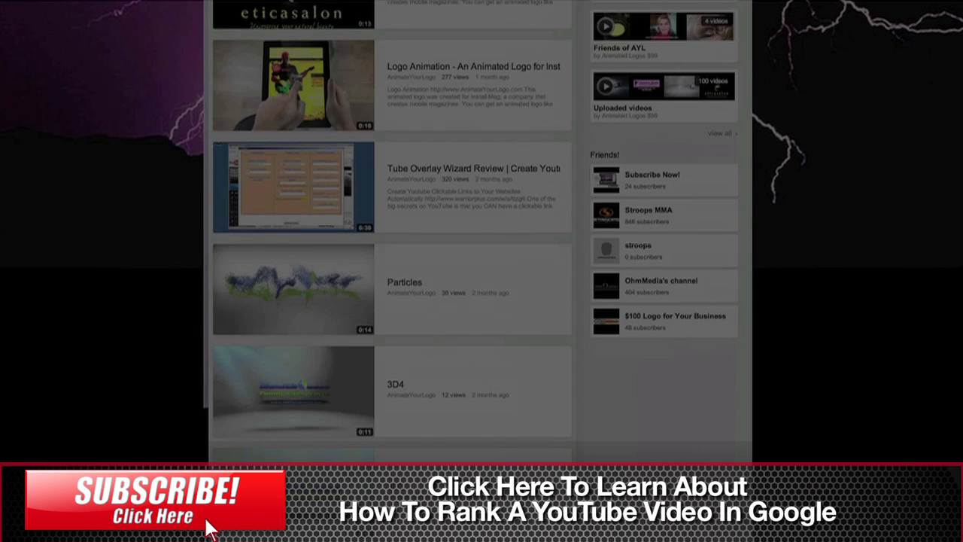
scroll(559, 204, up, 20)
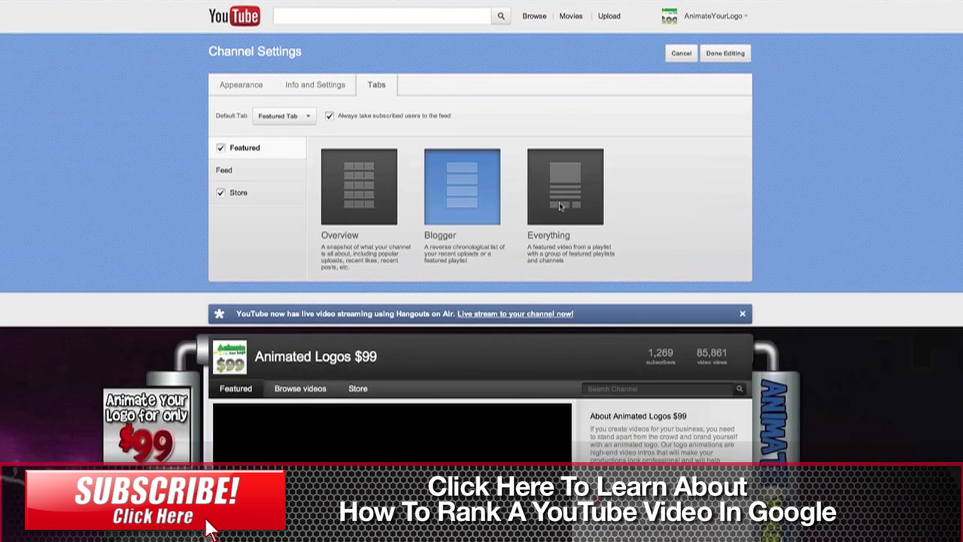
Save the channel settings with the Everything template for the Featured tab, and pause the featured video on the channel page
click(559, 202)
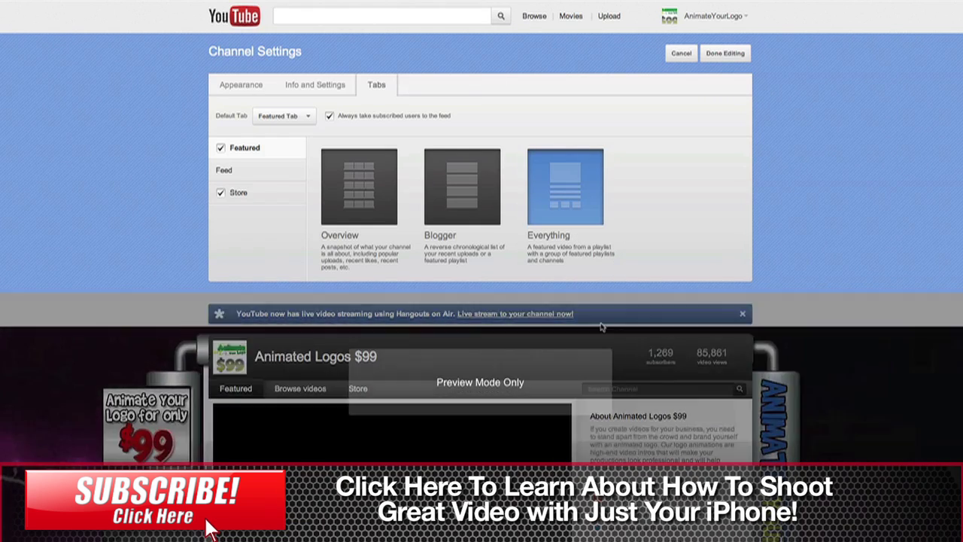
click(727, 55)
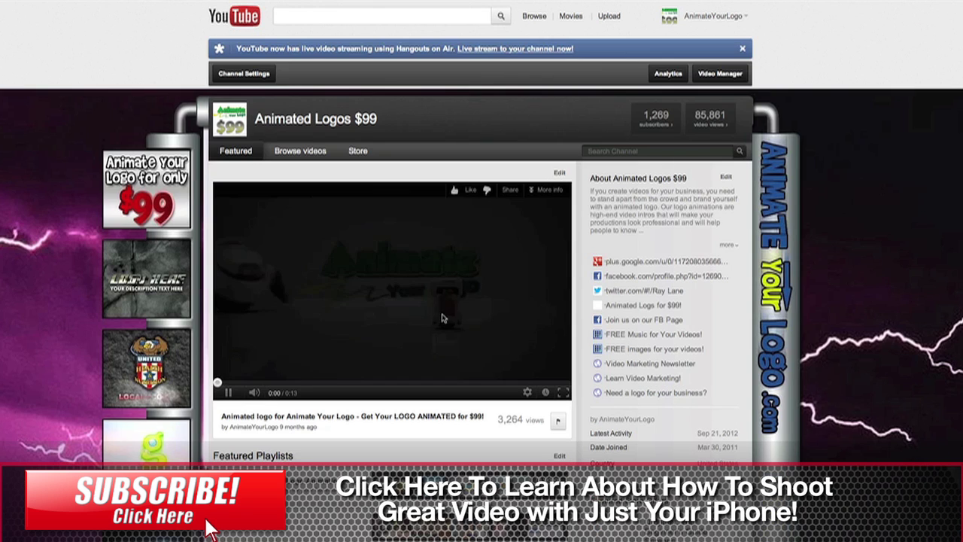
click(422, 296)
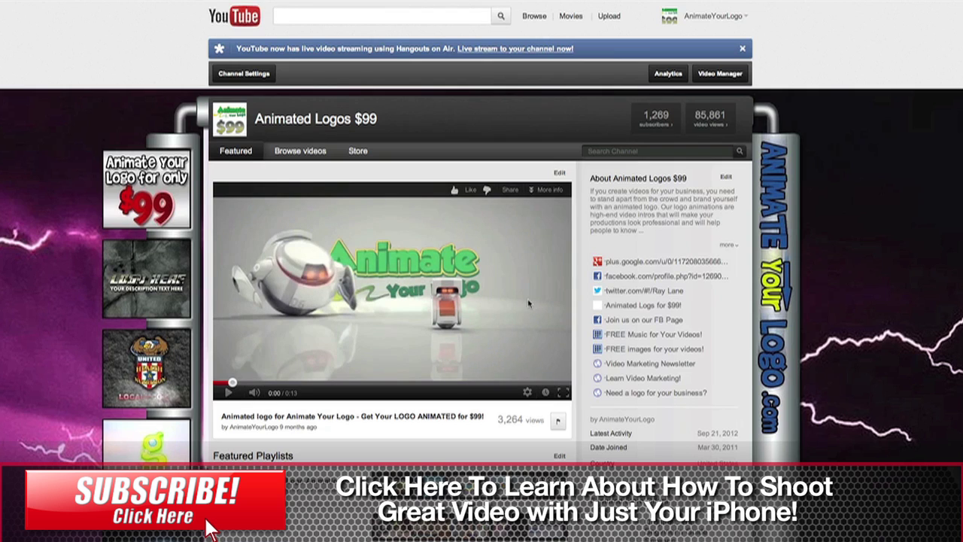